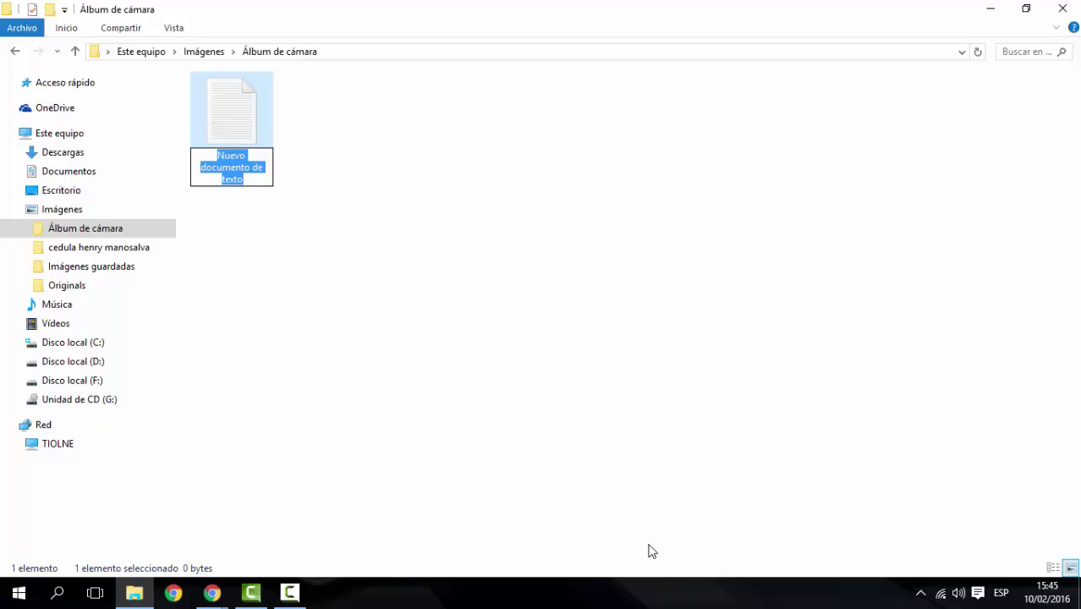
Confirm the name 'Nuevo documento de texto' for the new empty text document
left_click(380, 217)
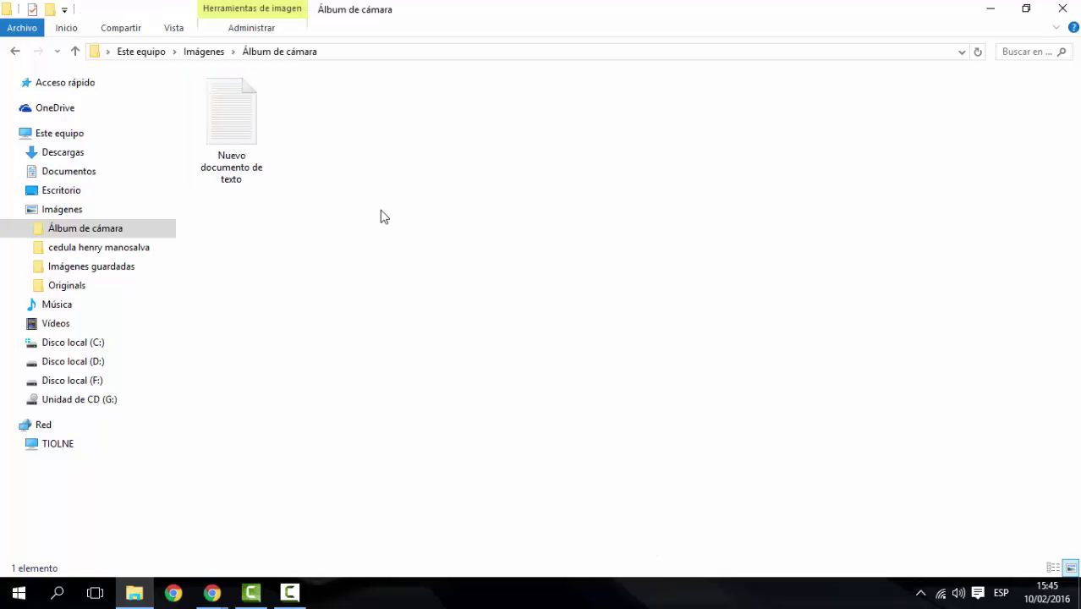
Minimize Explorer and open TIOLNE locker.bat from the desktop in Notepad
left_click(995, 10)
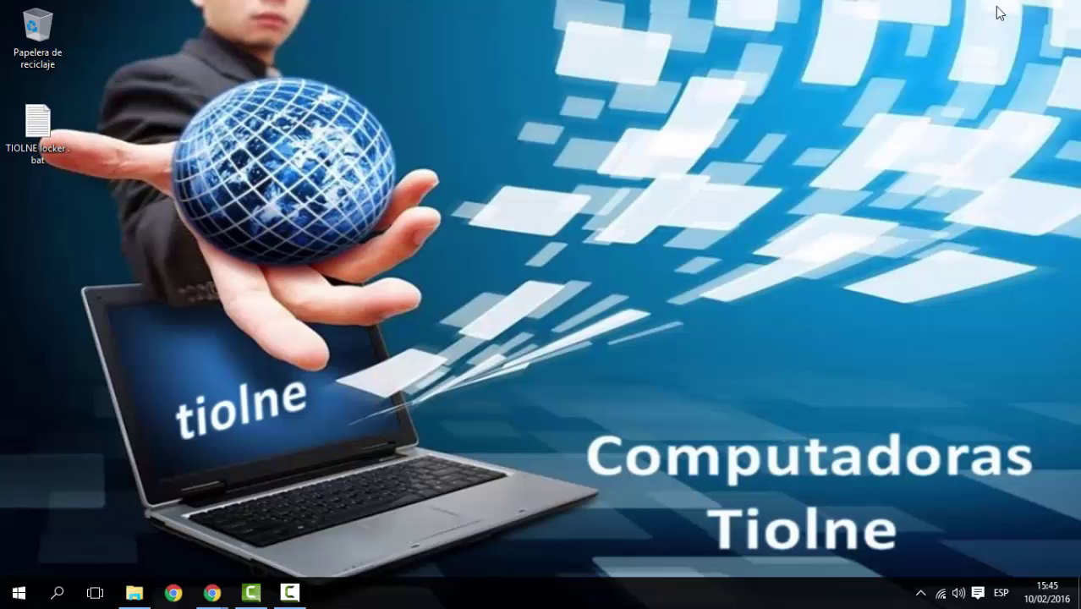
left_click(44, 129)
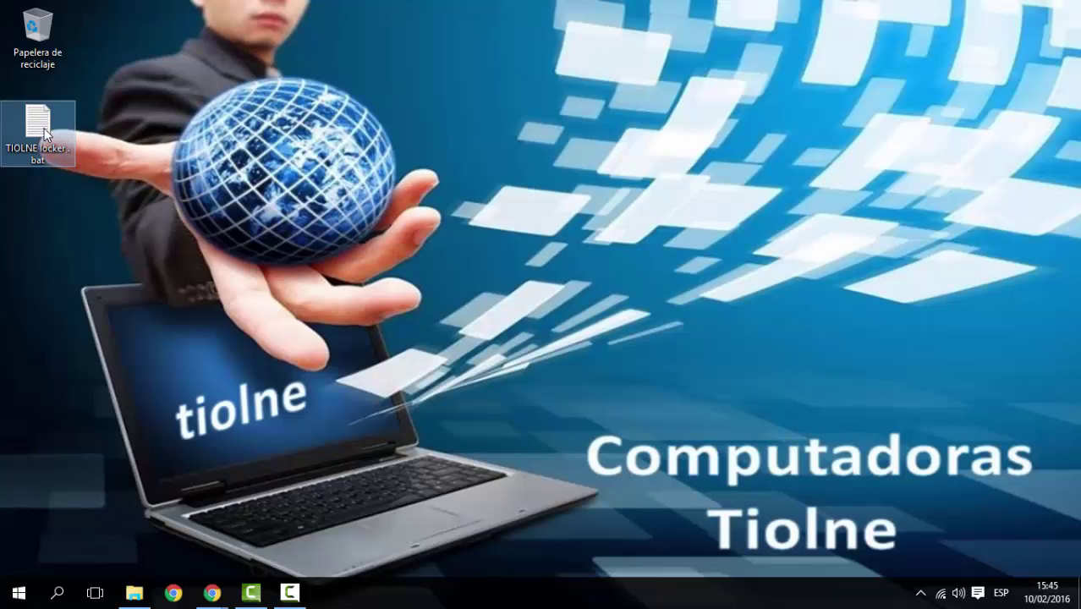
double_click(44, 128)
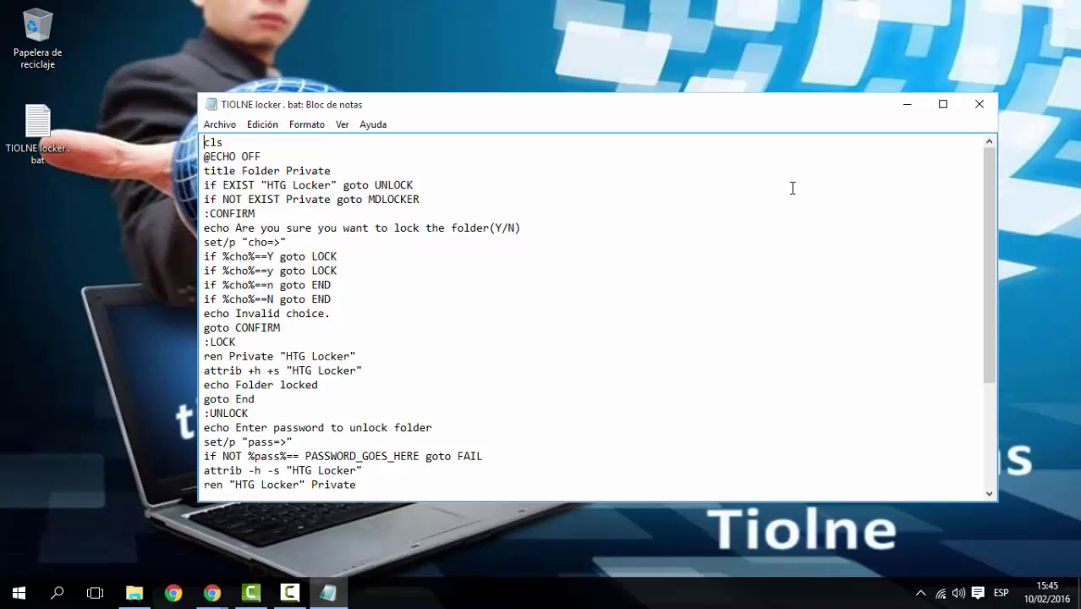
Select and copy the whole locker script, then close Notepad
left_click_drag(992, 276, 992, 378)
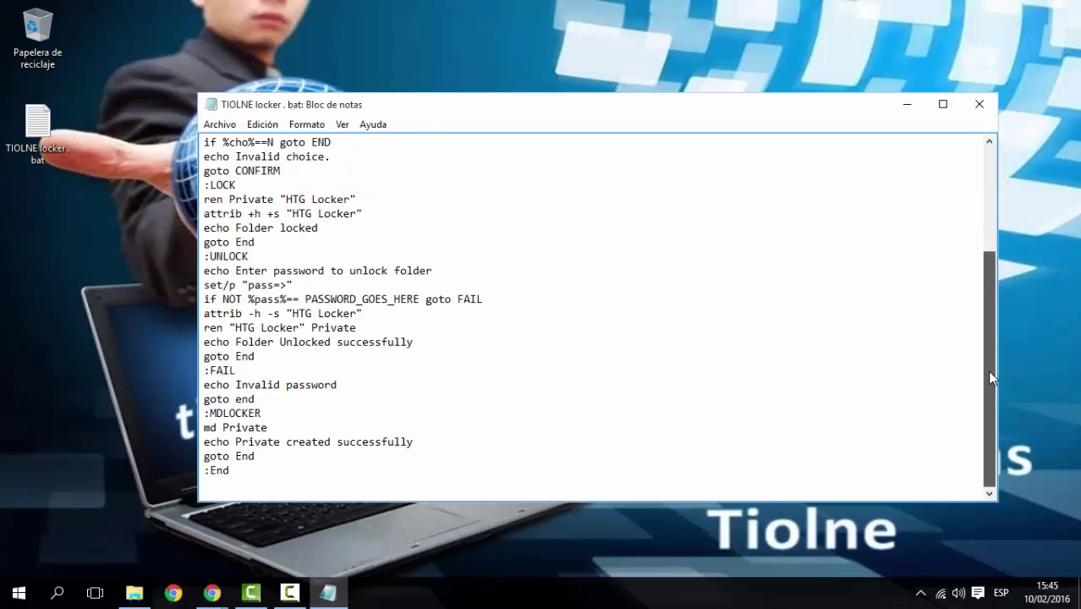
left_click_drag(266, 470, 157, 89)
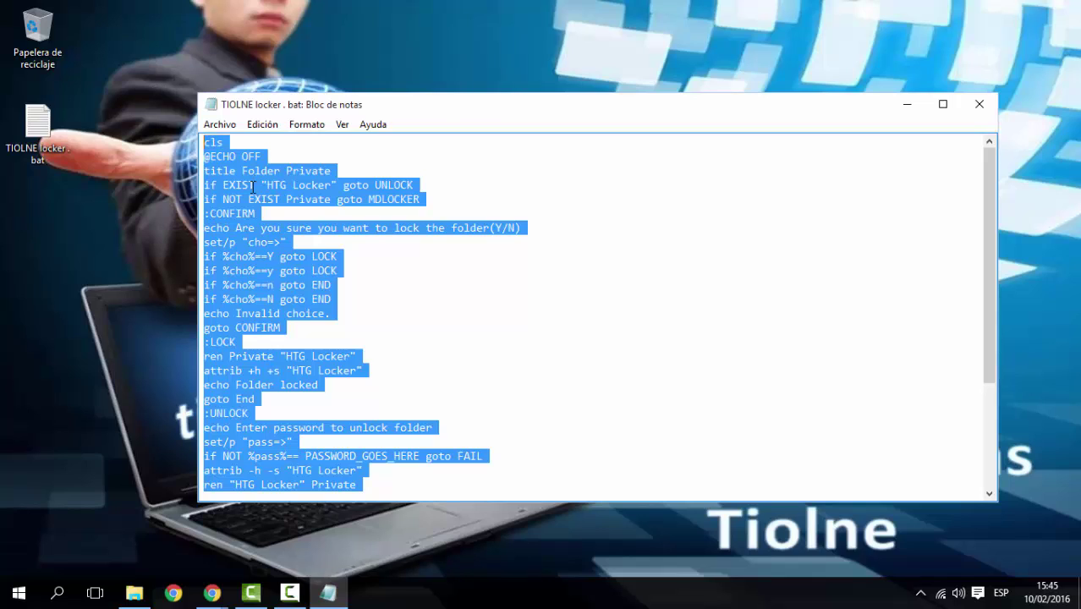
right_click(252, 187)
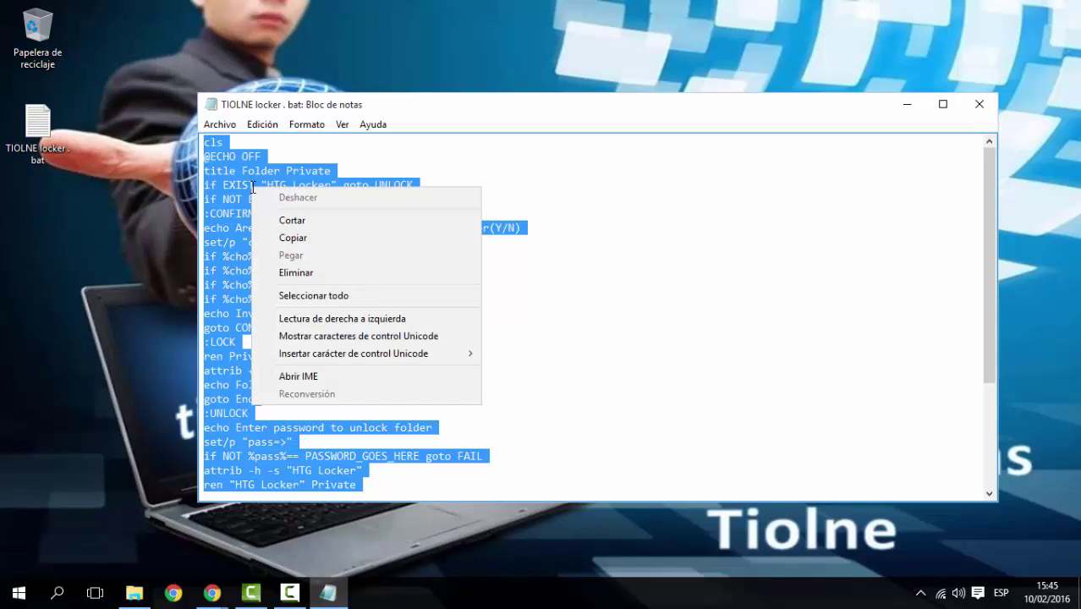
left_click(320, 237)
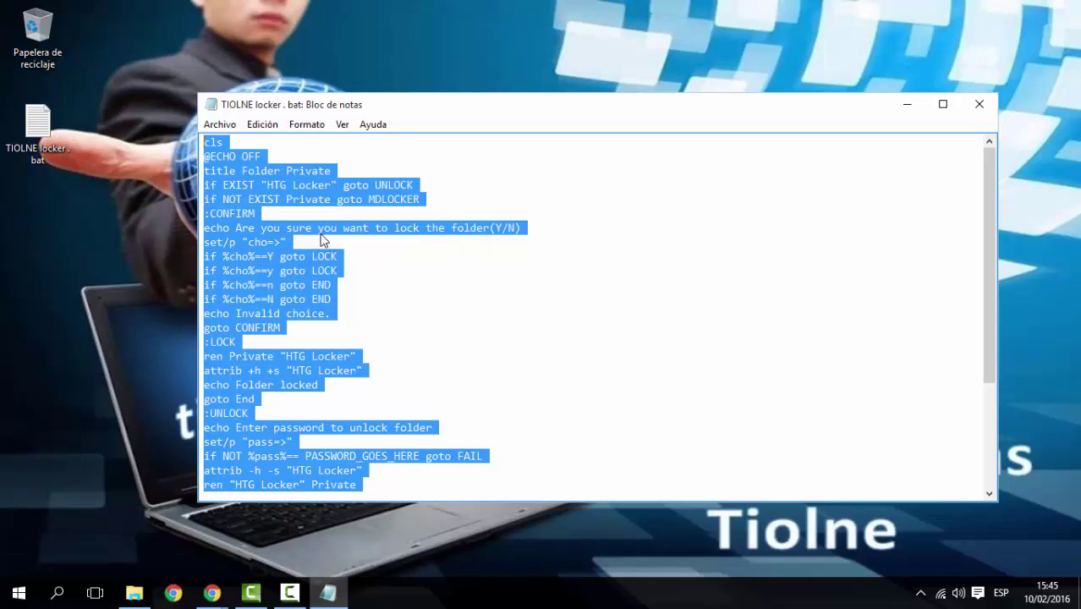
left_click(977, 105)
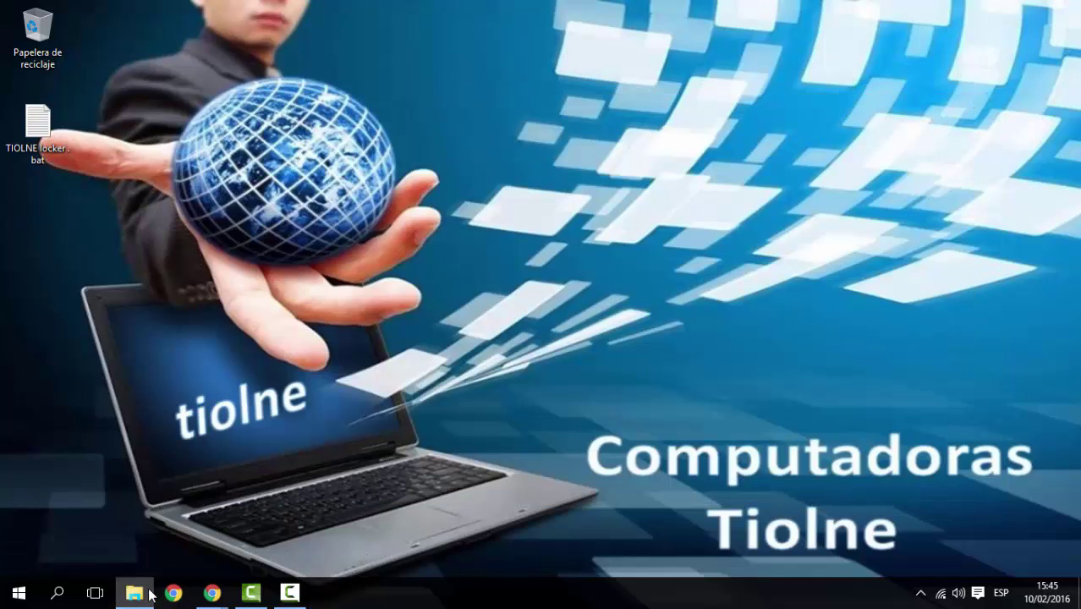
Open 'Nuevo documento de texto' from Álbum de cámara and paste in the copied locker script
left_click(150, 595)
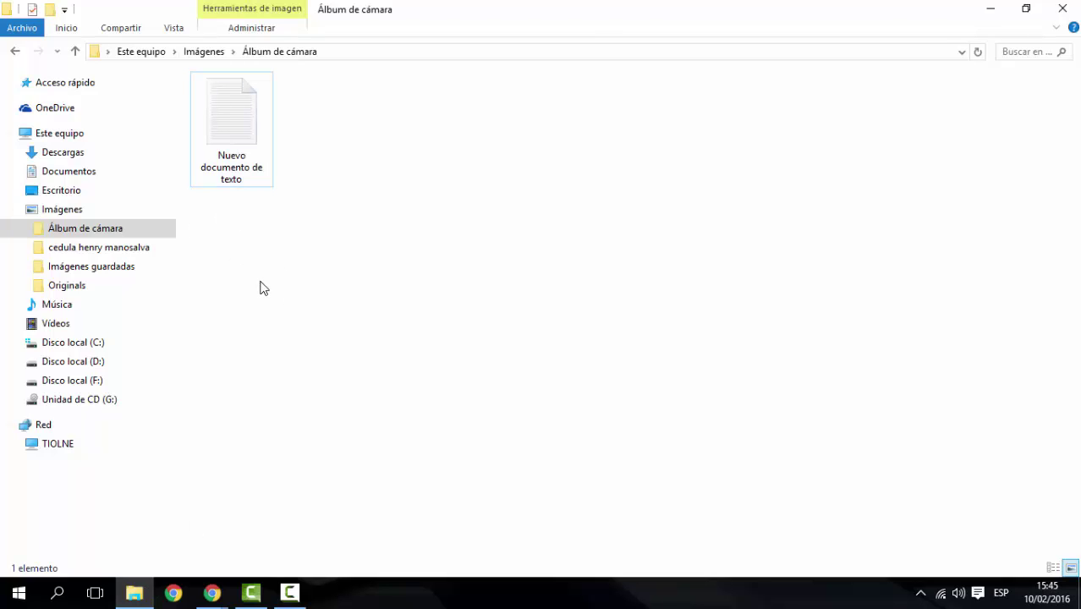
left_click(240, 162)
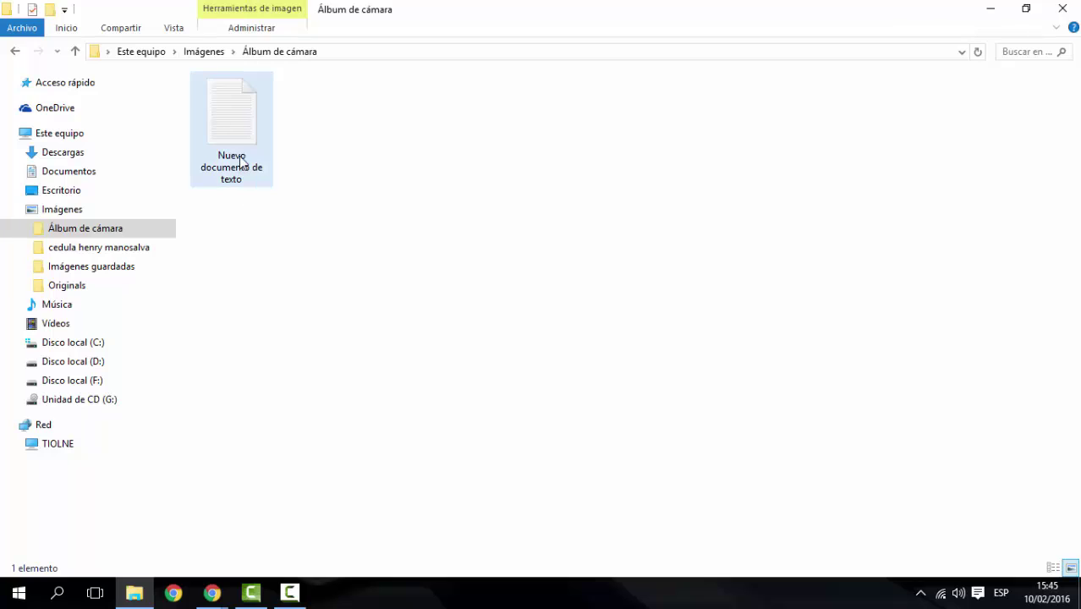
double_click(240, 162)
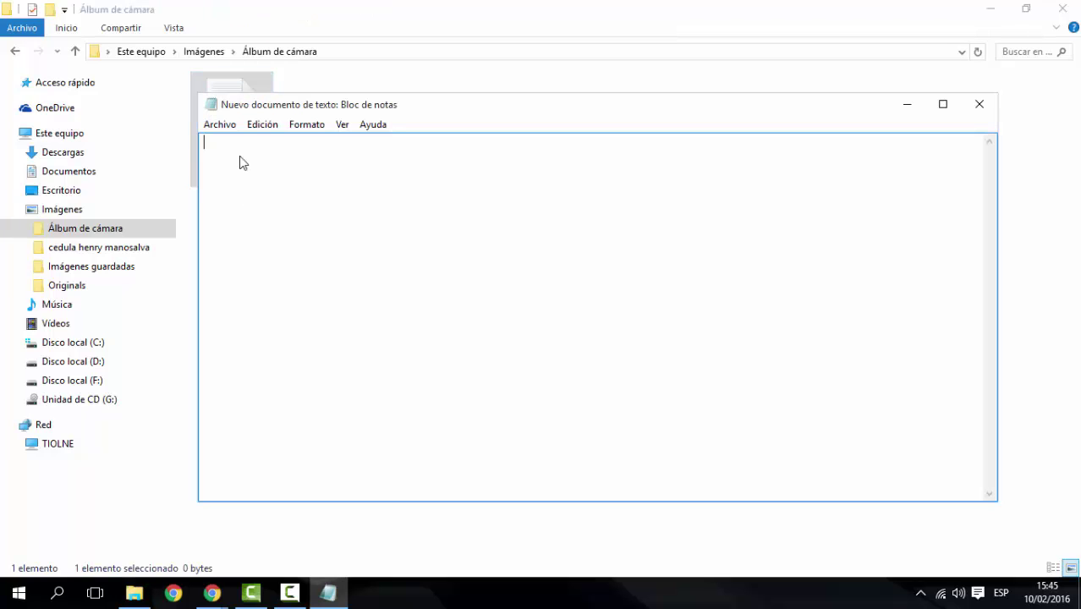
right_click(240, 156)
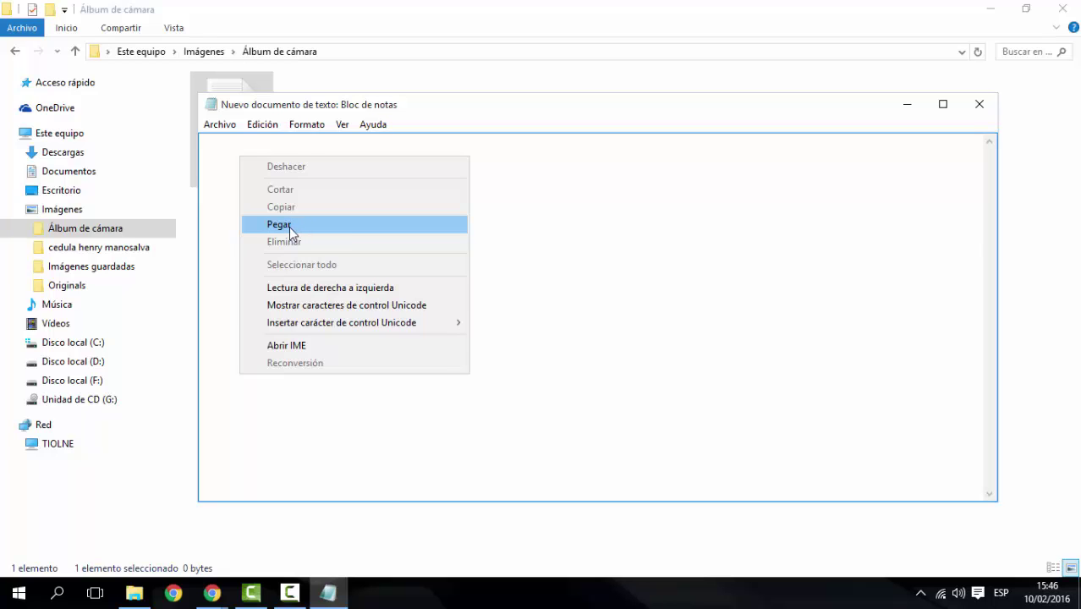
left_click(288, 227)
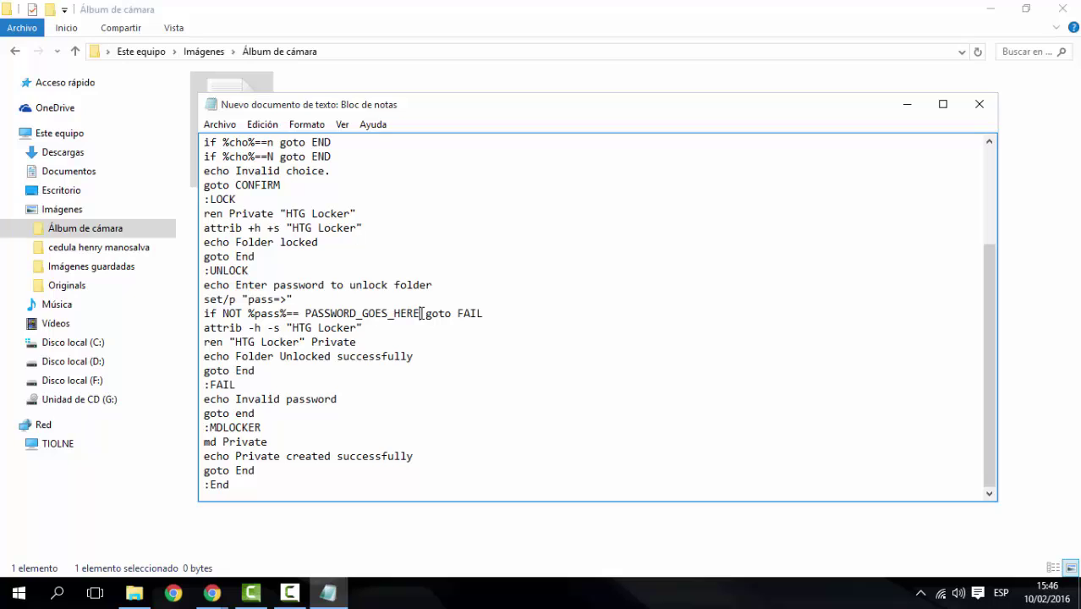
Replace the PASSWORD_GOES_HERE placeholder with your chosen unlock password
left_click_drag(420, 313, 307, 315)
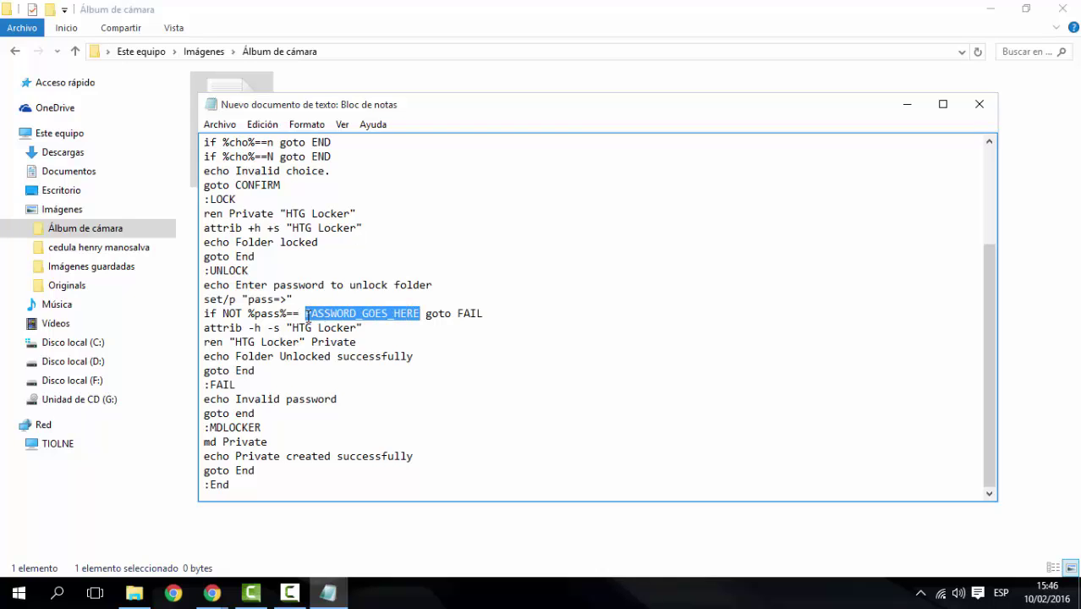
key("BackSpace")
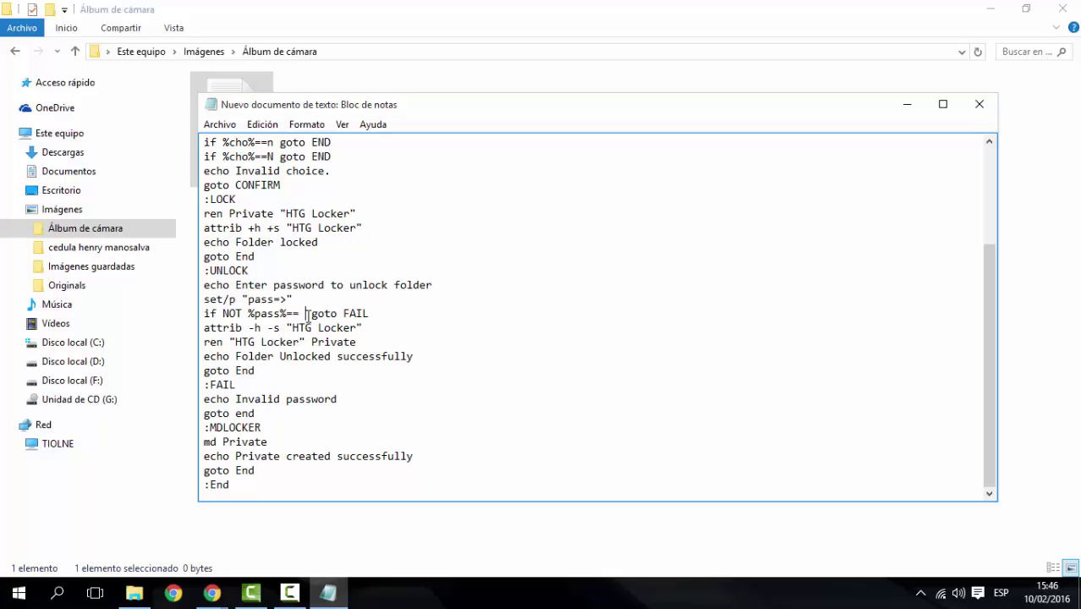
type("tiolne")
left_click(226, 128)
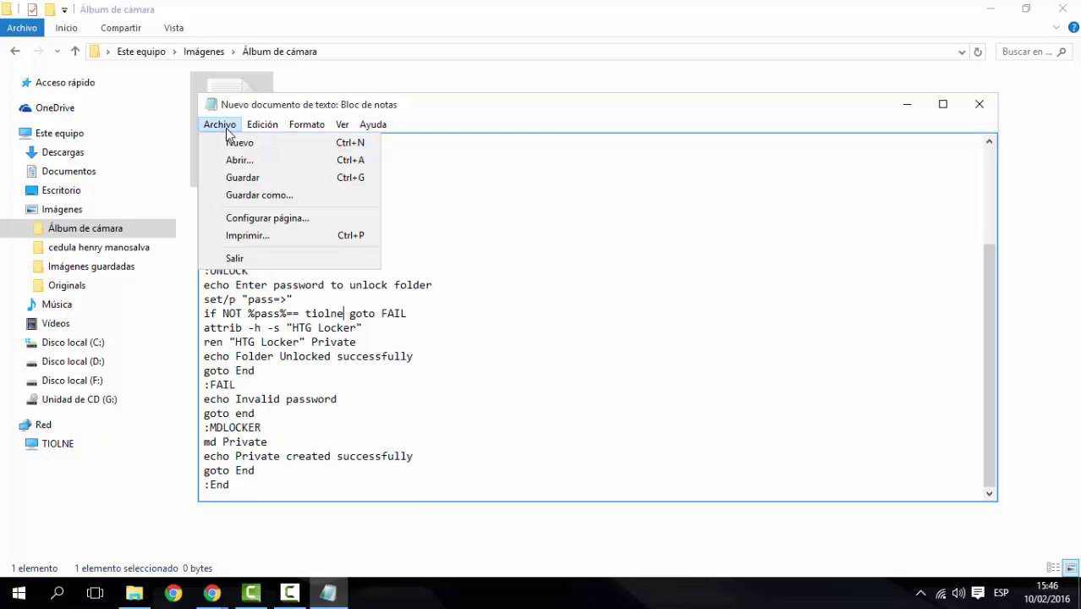
Save the script with Guardar como as locker.bat in Álbum de cámara
left_click(335, 195)
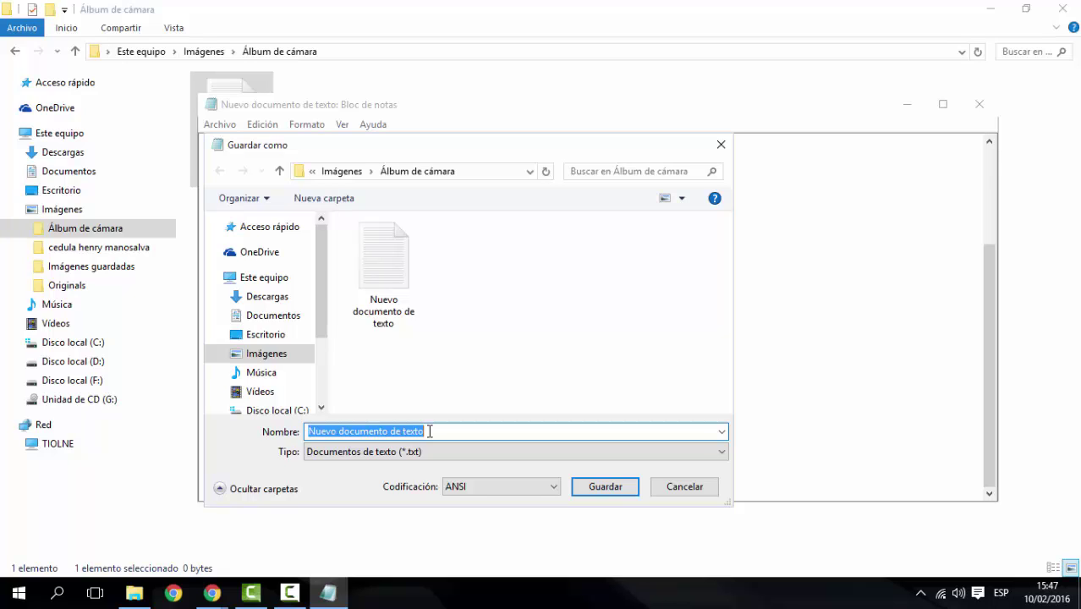
type("locker")
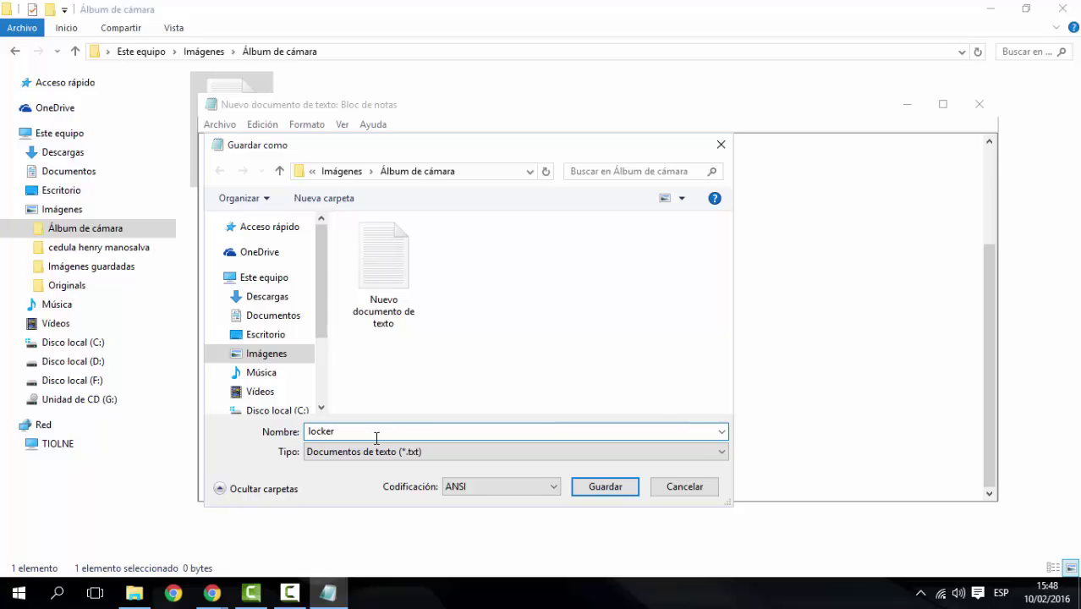
type(".bat")
key("Tab")
key("shift+Tab")
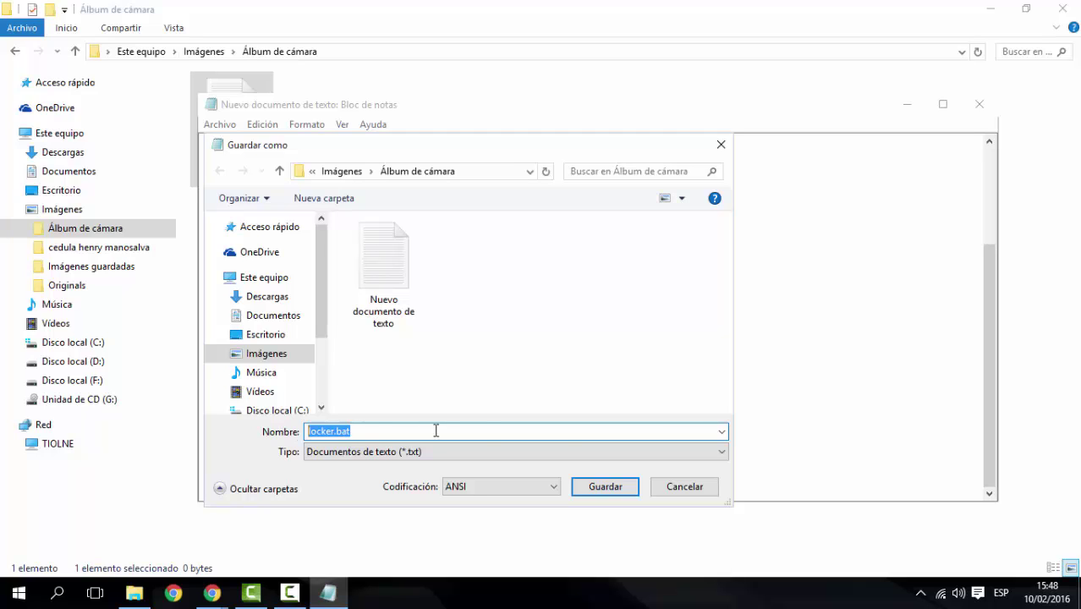
left_click(627, 487)
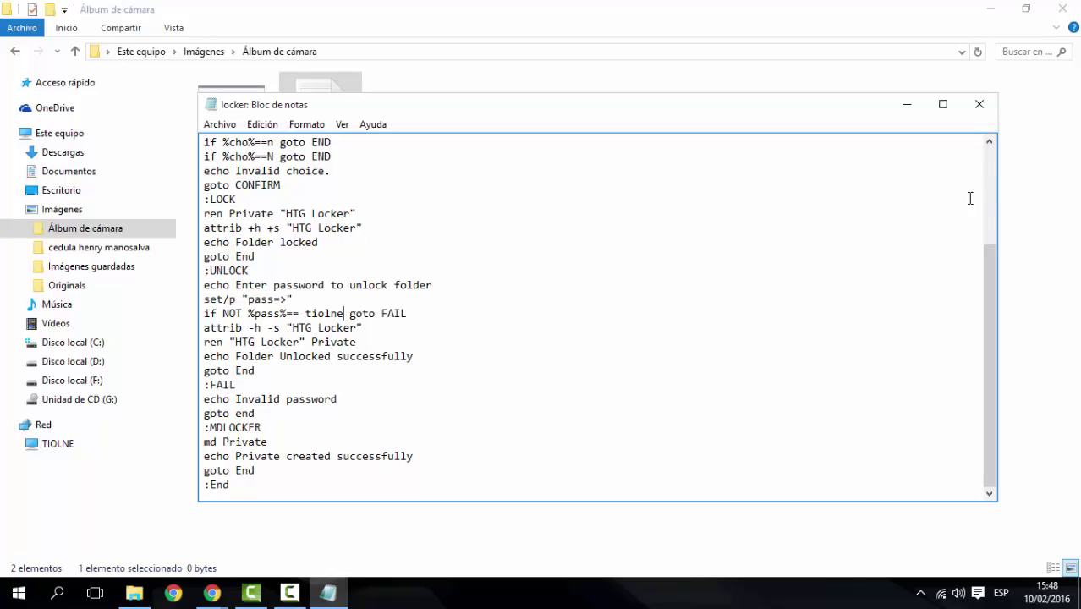
Close Notepad, run locker to create the Private folder, then select pictures in Imágenes
left_click(979, 104)
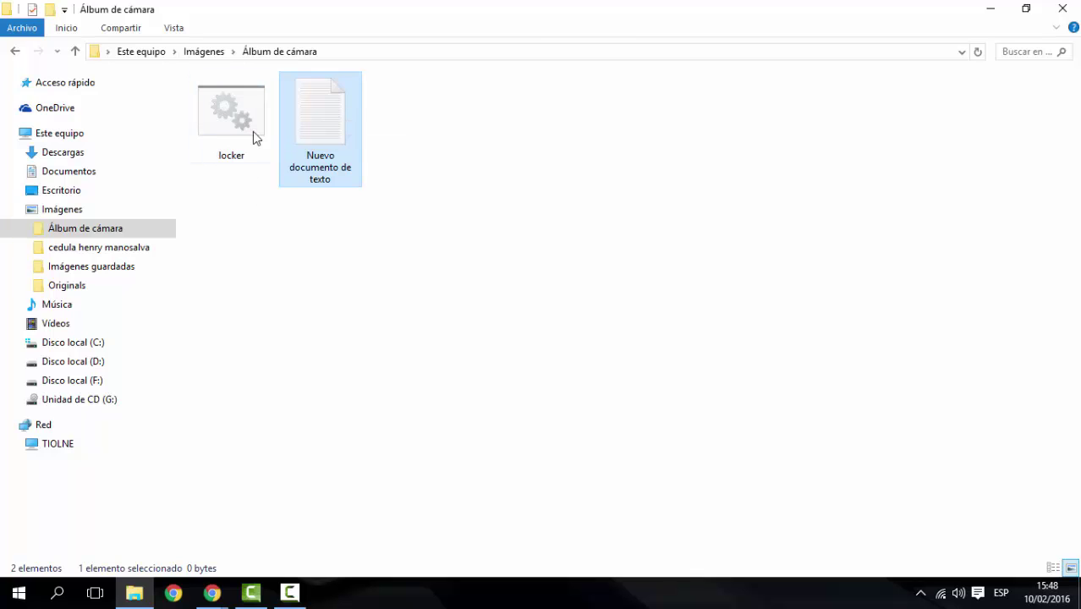
double_click(227, 127)
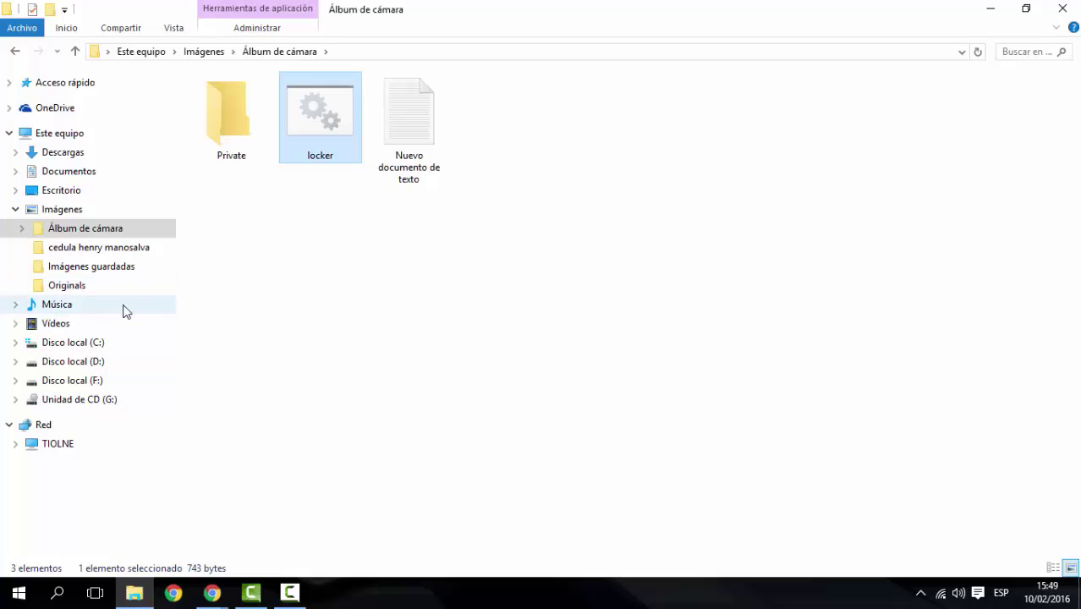
left_click(102, 209)
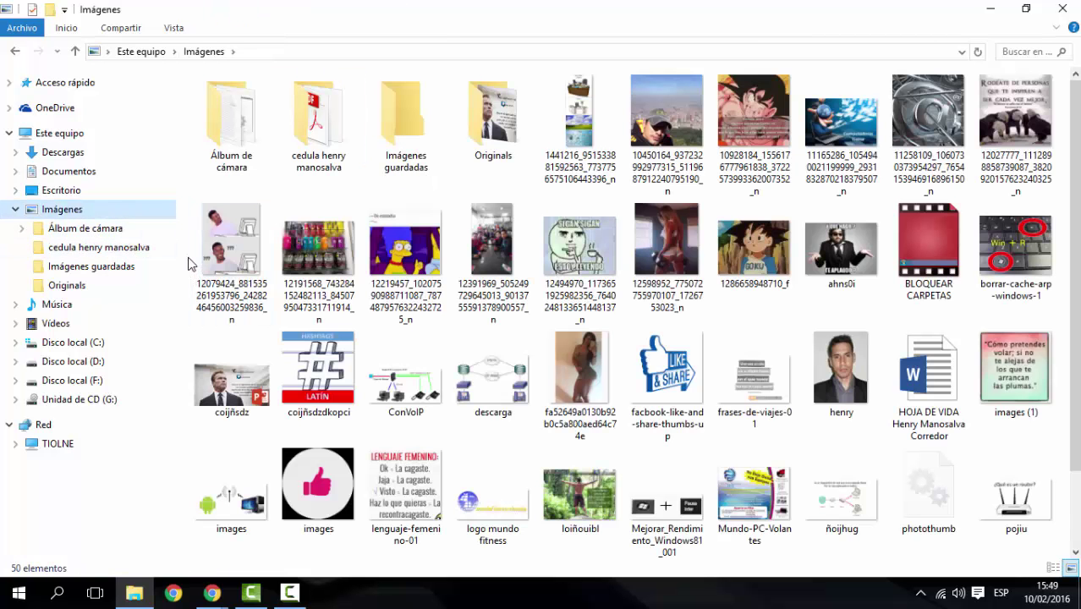
left_click_drag(189, 253, 430, 307)
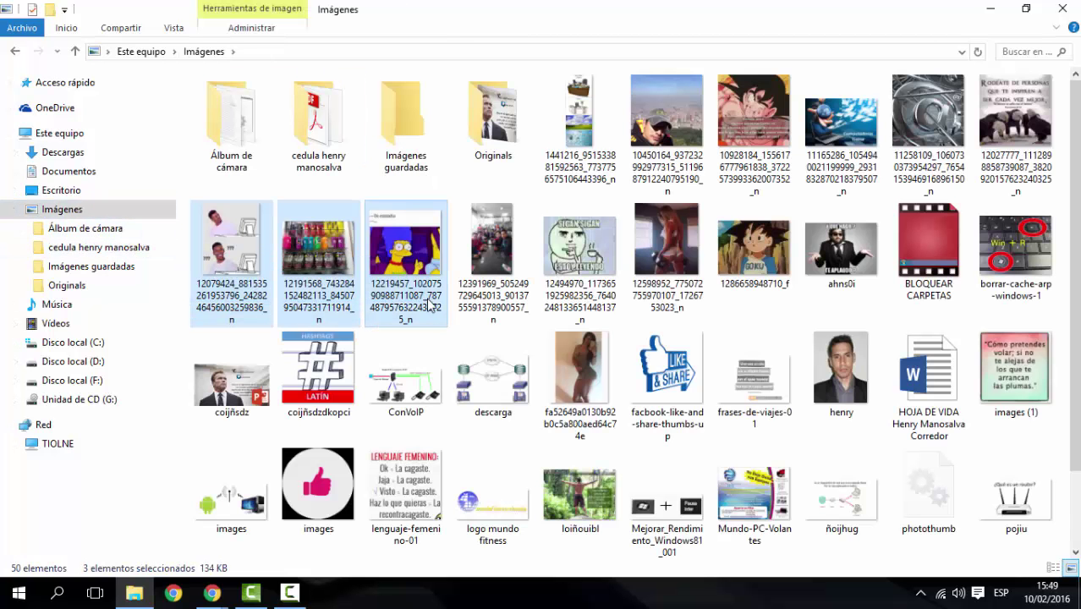
Copy the three selected images into the Private folder, then return to Álbum de cámara
right_click(420, 292)
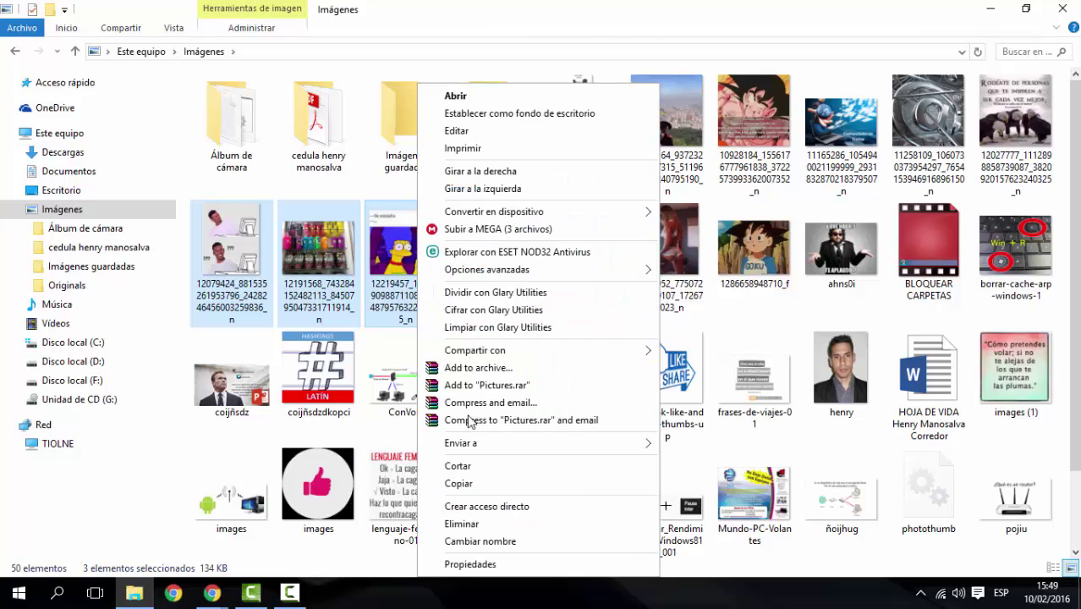
left_click(489, 480)
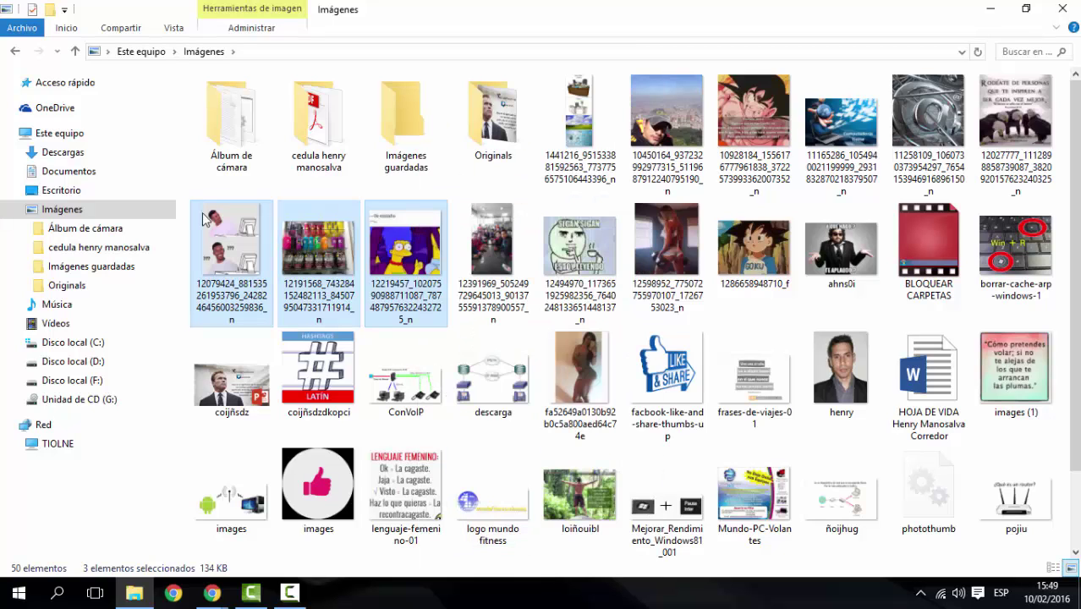
double_click(232, 133)
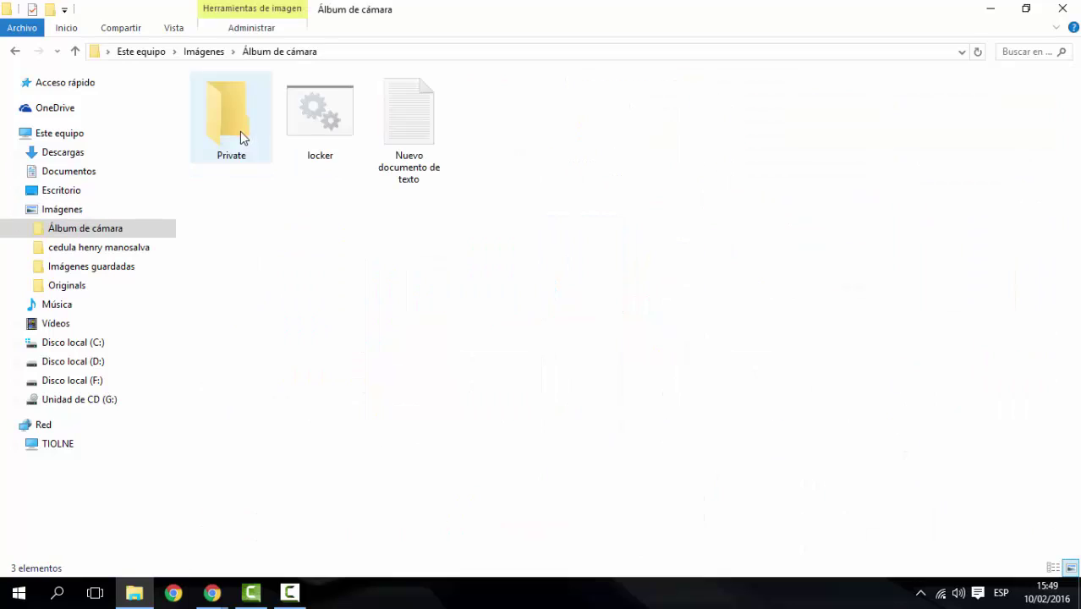
double_click(237, 142)
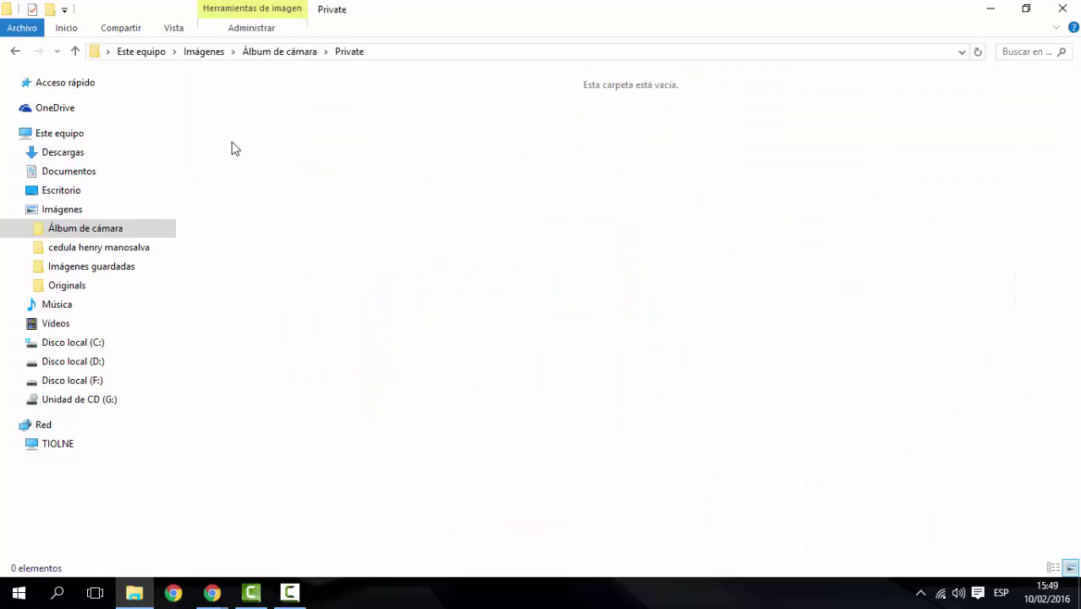
right_click(295, 164)
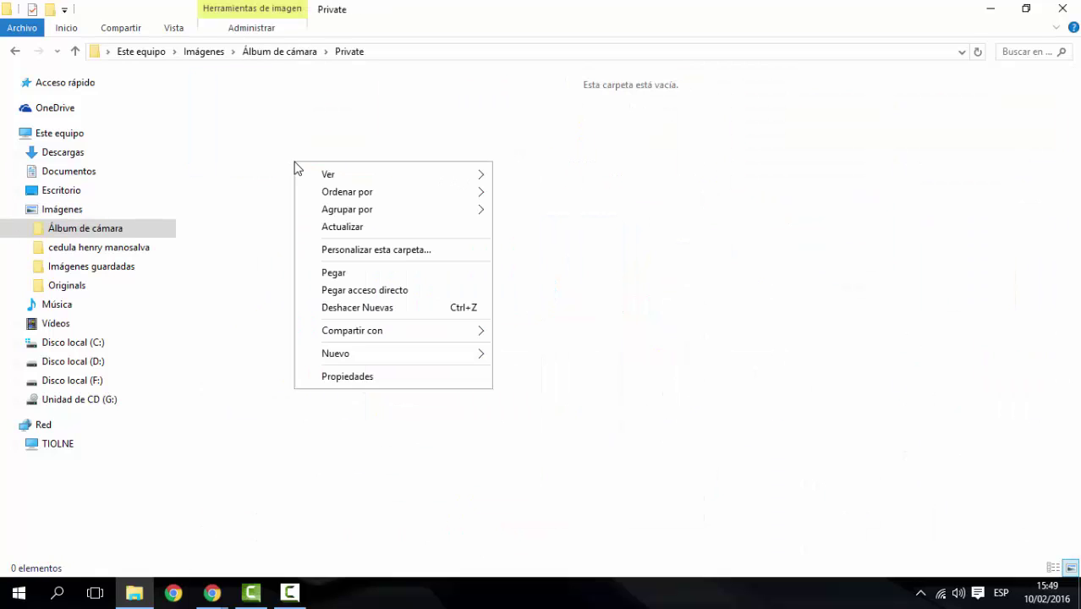
left_click(359, 275)
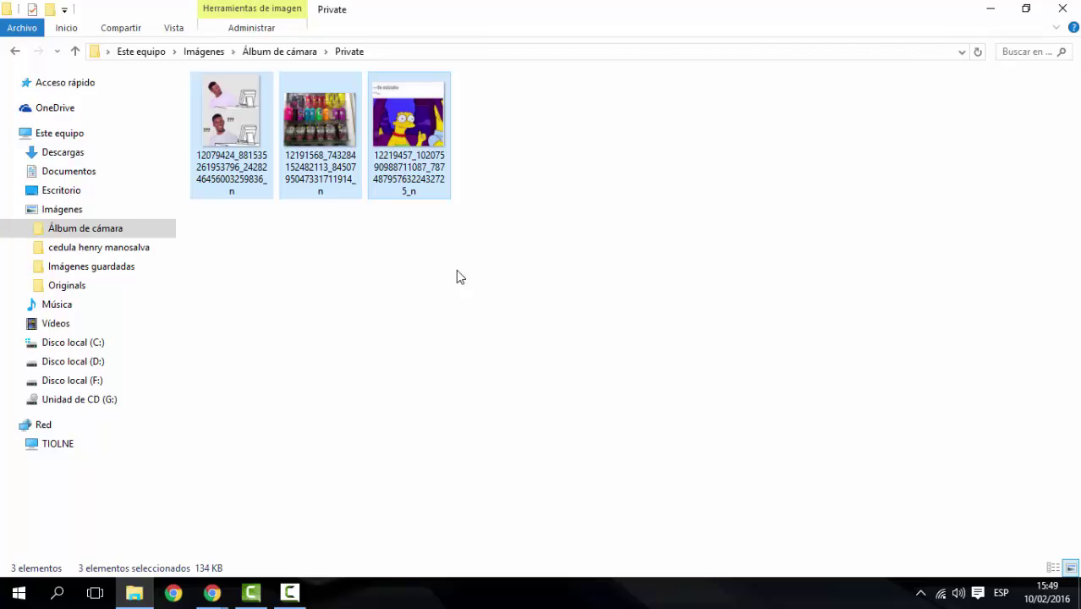
left_click(15, 51)
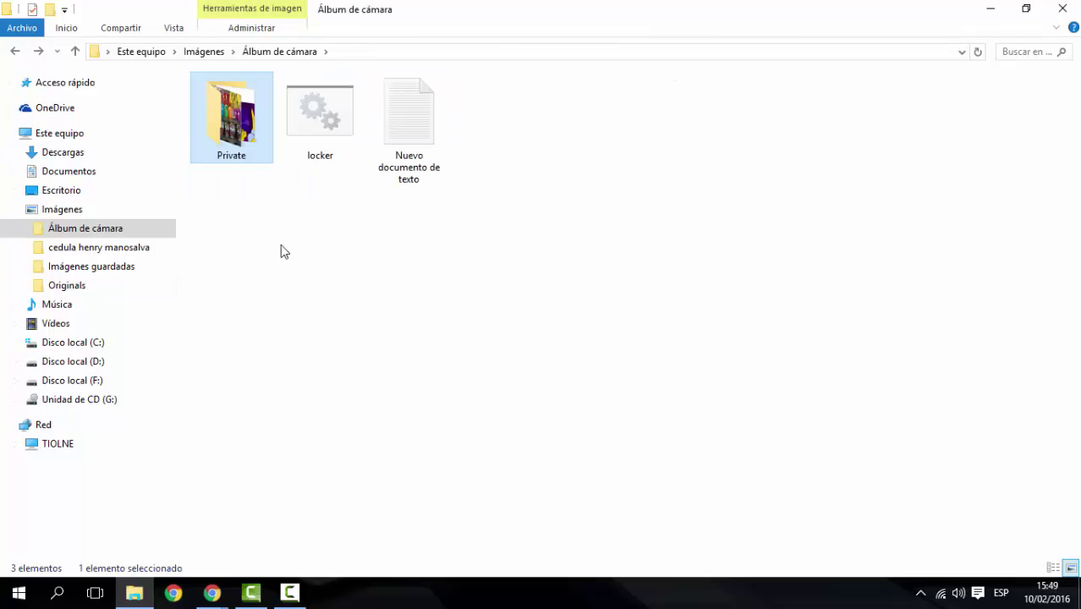
Run locker and confirm the lock prompt so Private becomes hidden
left_click(322, 116)
double_click(323, 116)
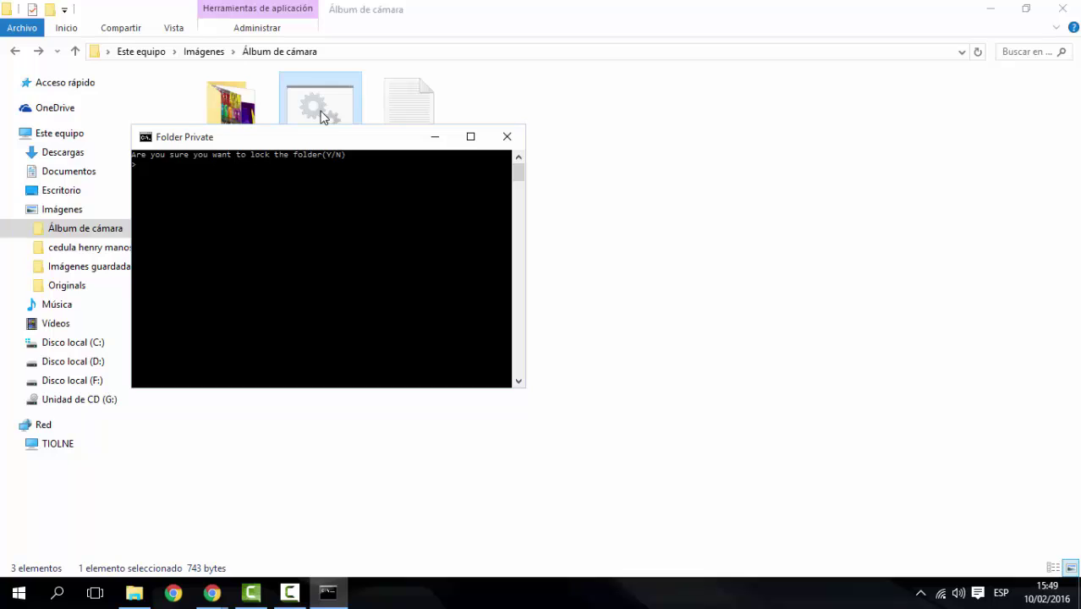
left_click_drag(332, 145, 335, 176)
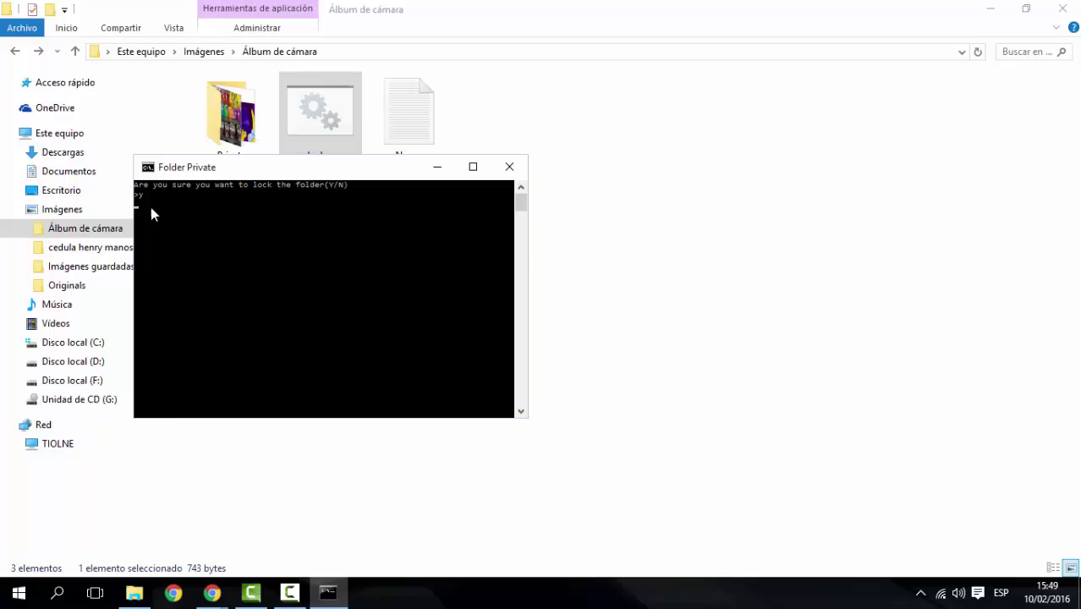
key("Return")
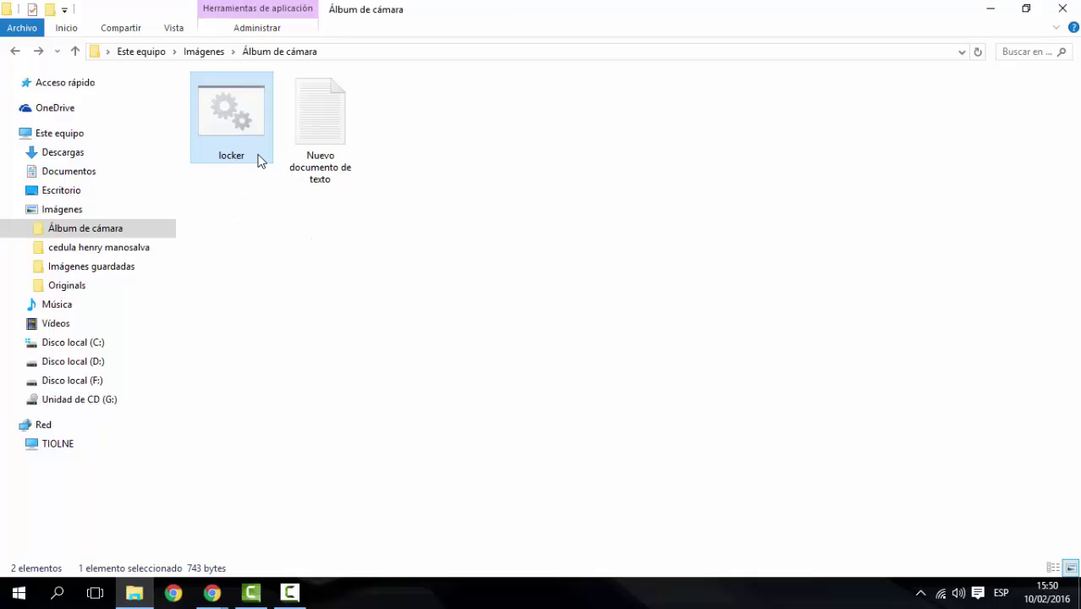
Run locker, enter the password to unlock Private, and check its three images
double_click(243, 128)
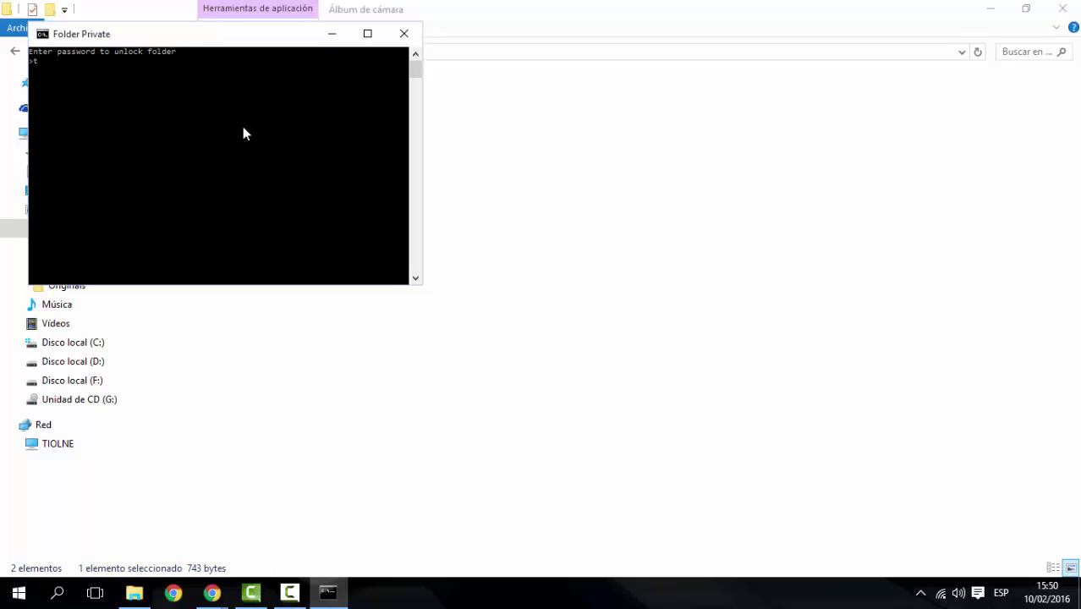
type("iolne")
key("Return")
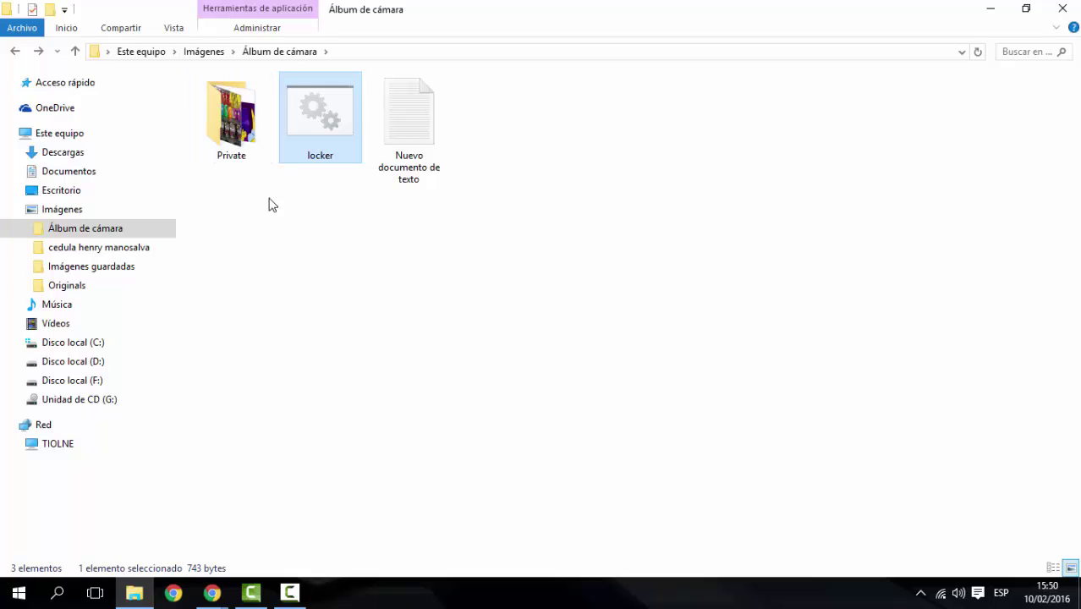
double_click(247, 131)
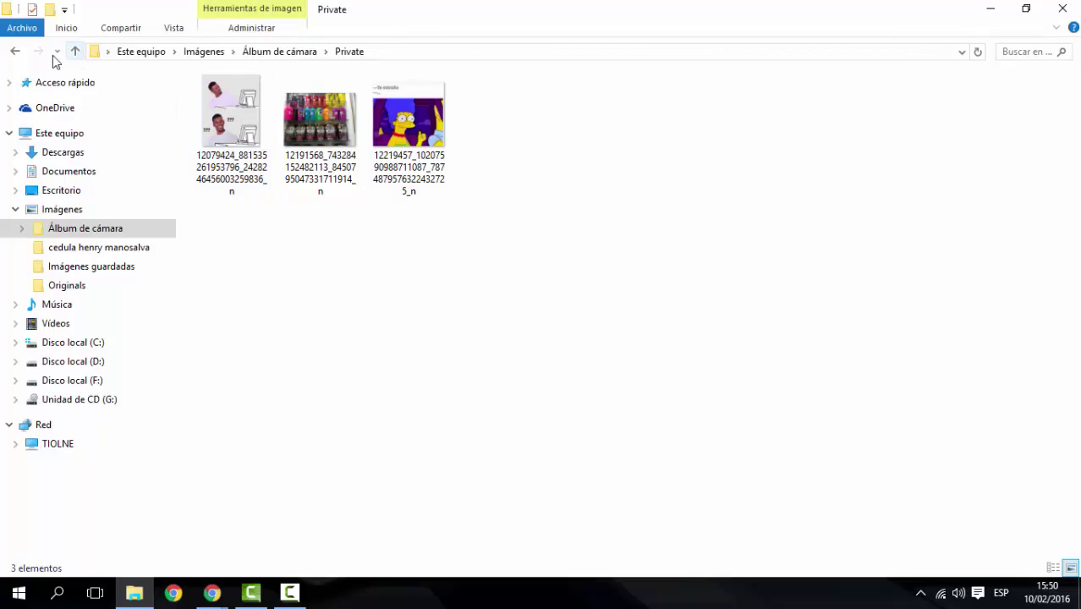
left_click(17, 52)
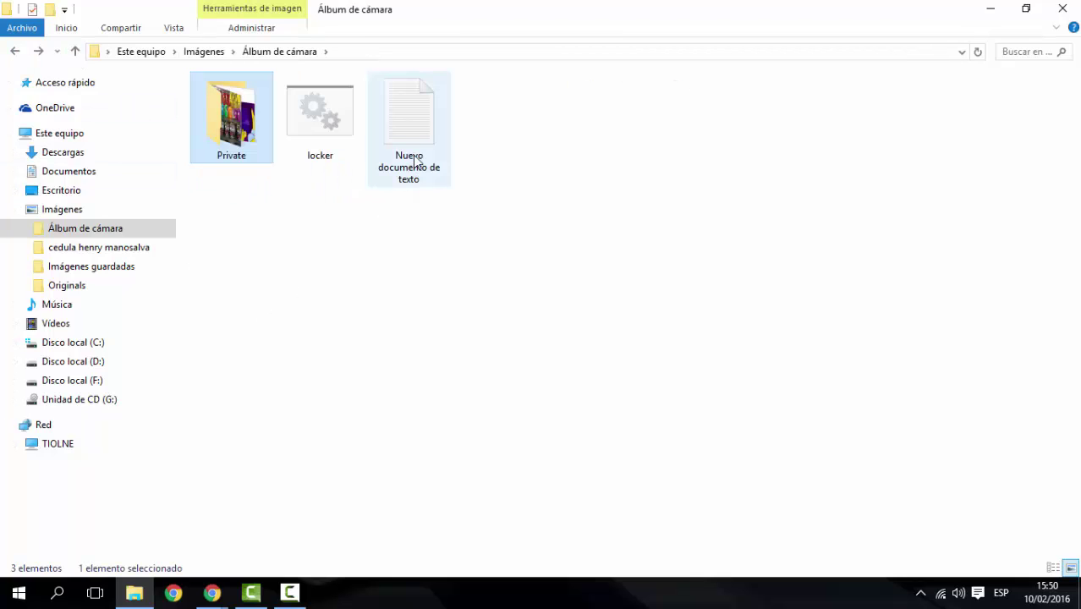
Delete 'Nuevo documento de texto' to the Recycle Bin
left_click(435, 132)
key("Delete")
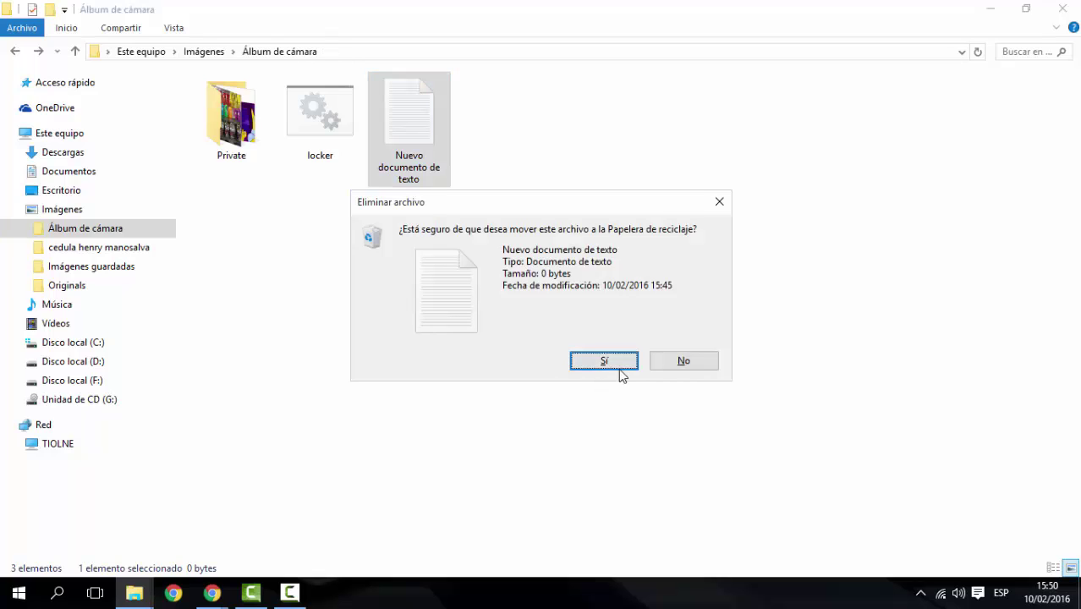
left_click(619, 366)
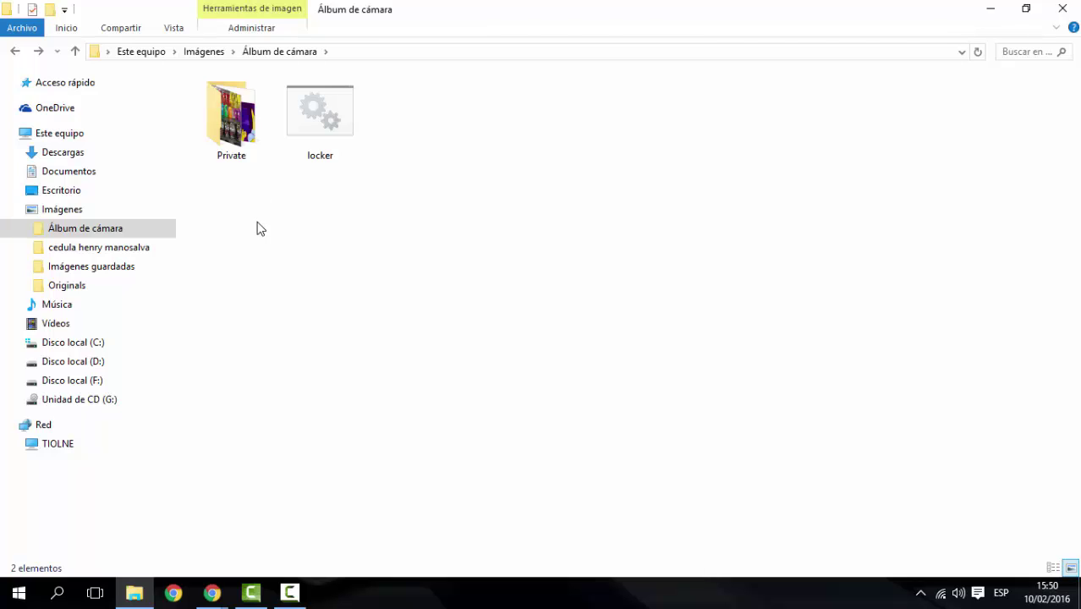
Lock Private with locker answering Y, then unlock it again with the password
double_click(331, 127)
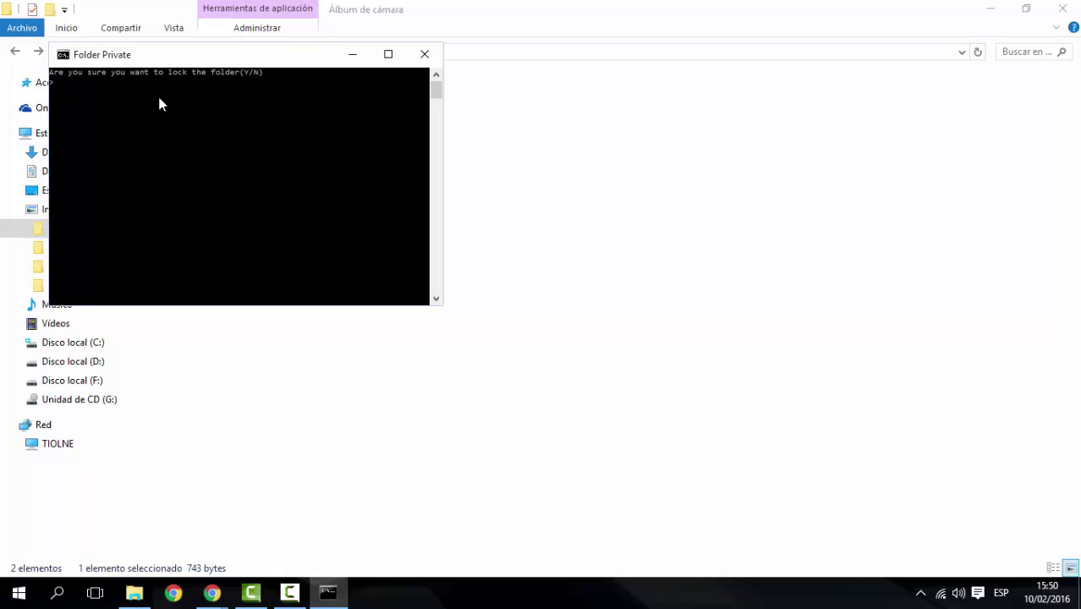
type("Y")
key("Return")
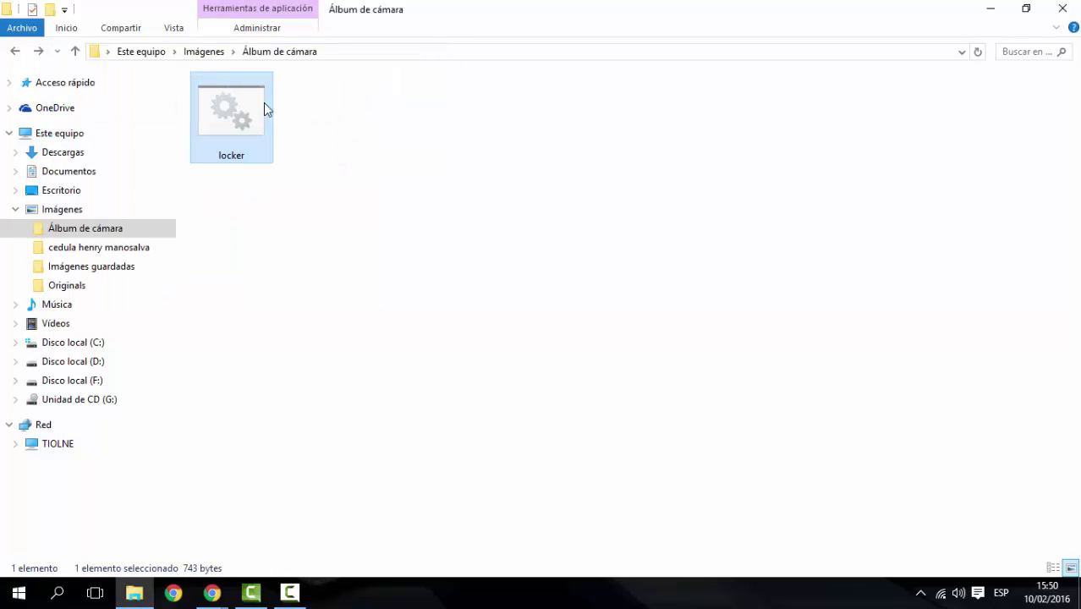
double_click(259, 110)
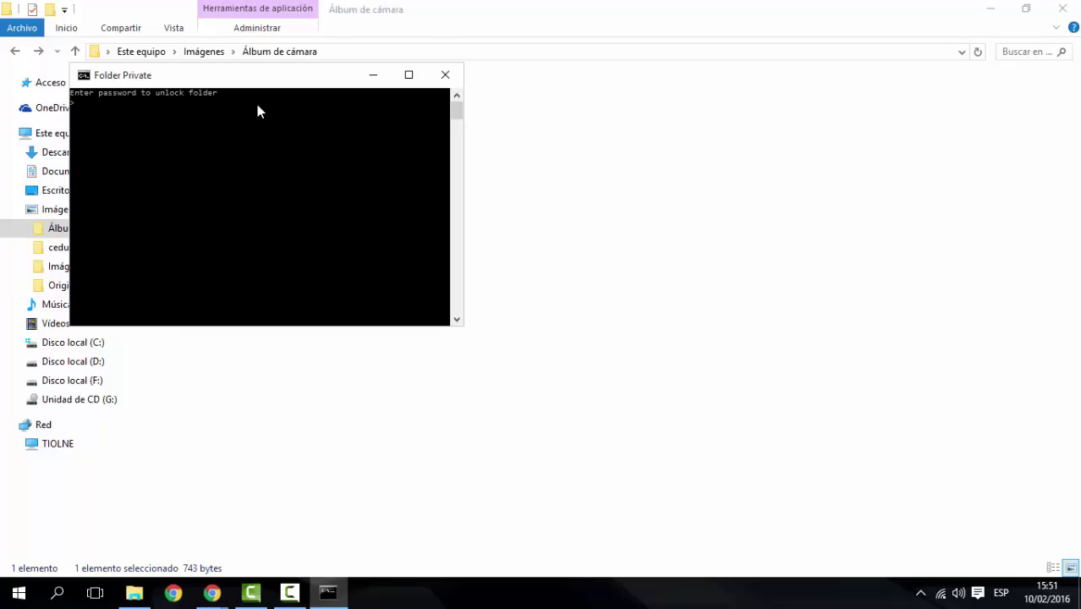
type("tiolne")
key("Return")
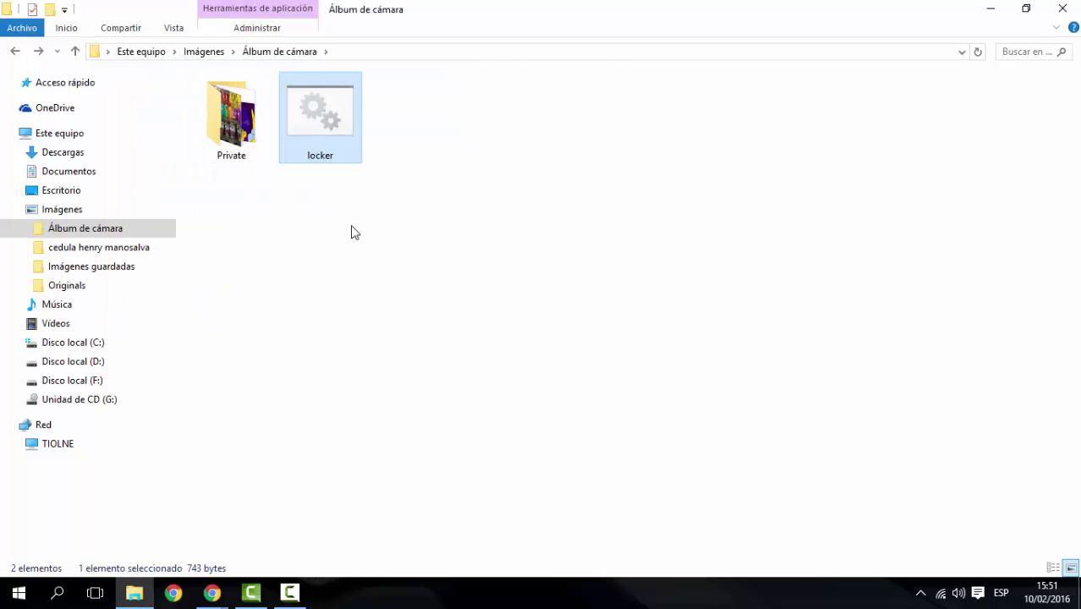
Delete the Private folder and locker to the Recycle Bin, then reopen Álbum de cámara to confirm it's empty
left_click_drag(403, 178, 177, 113)
key("Delete")
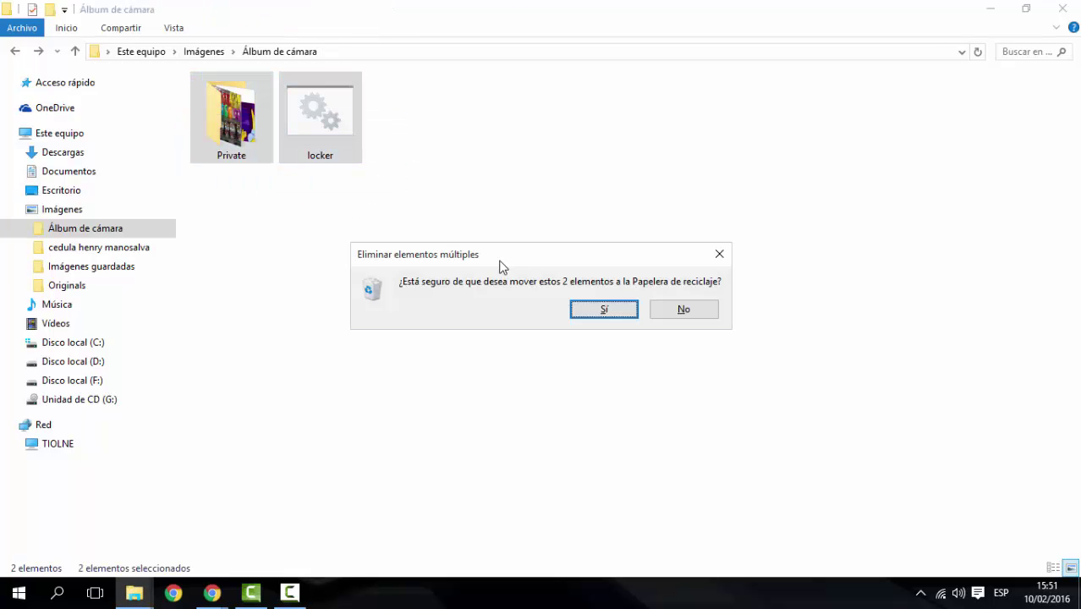
left_click(597, 313)
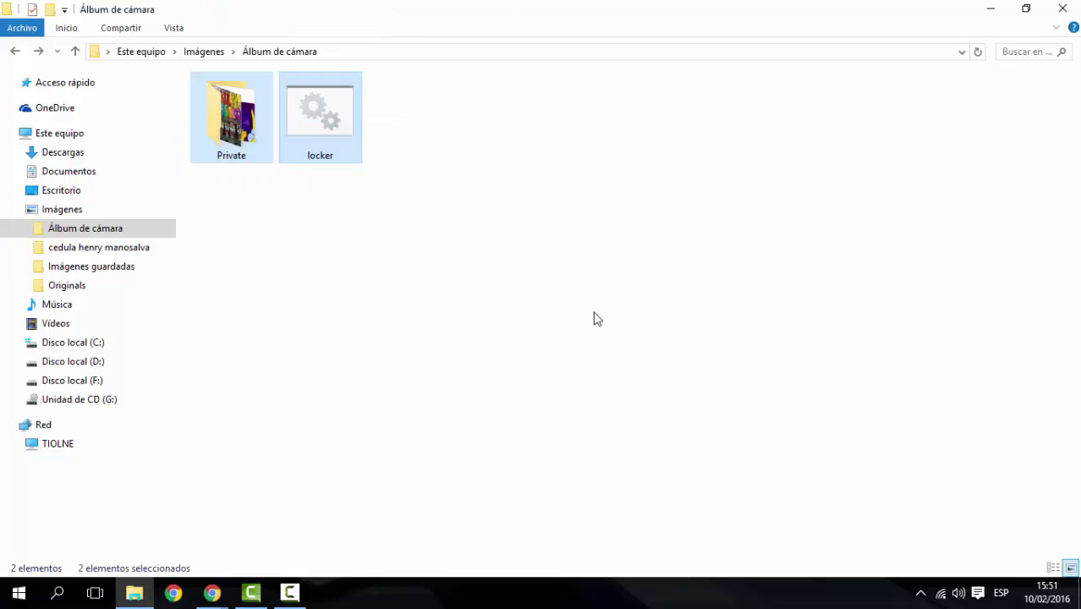
left_click(14, 52)
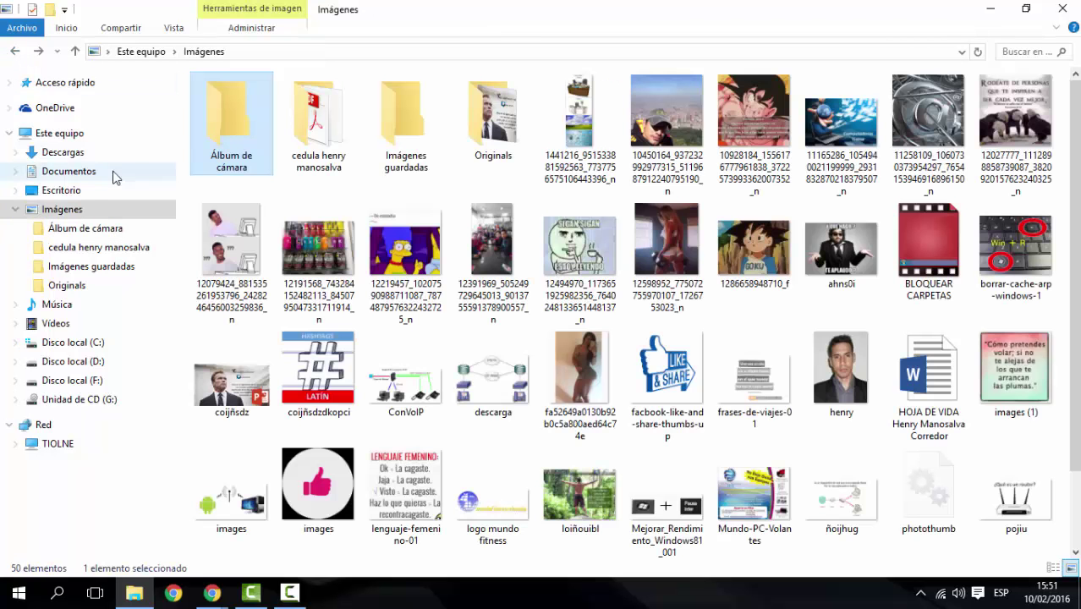
double_click(232, 116)
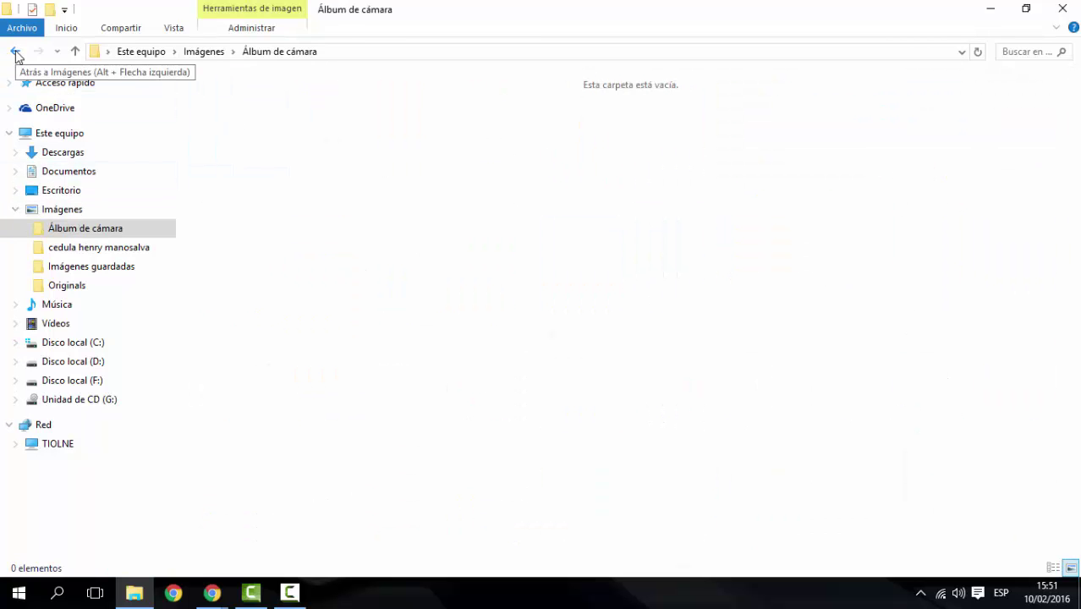